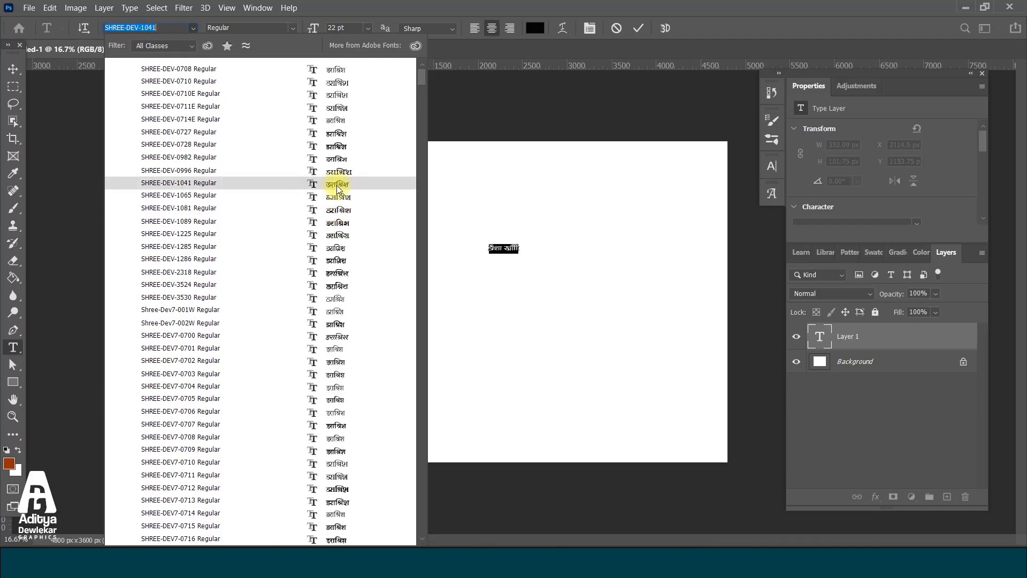
- Preview the placeholder text in successive SHREE-DEV and SHREE-DEV7 fonts, starting from SHREE-DEV-1041
key("Down")
key("Down")
key("Down")
key("Down")
key("Down")
key("Down")
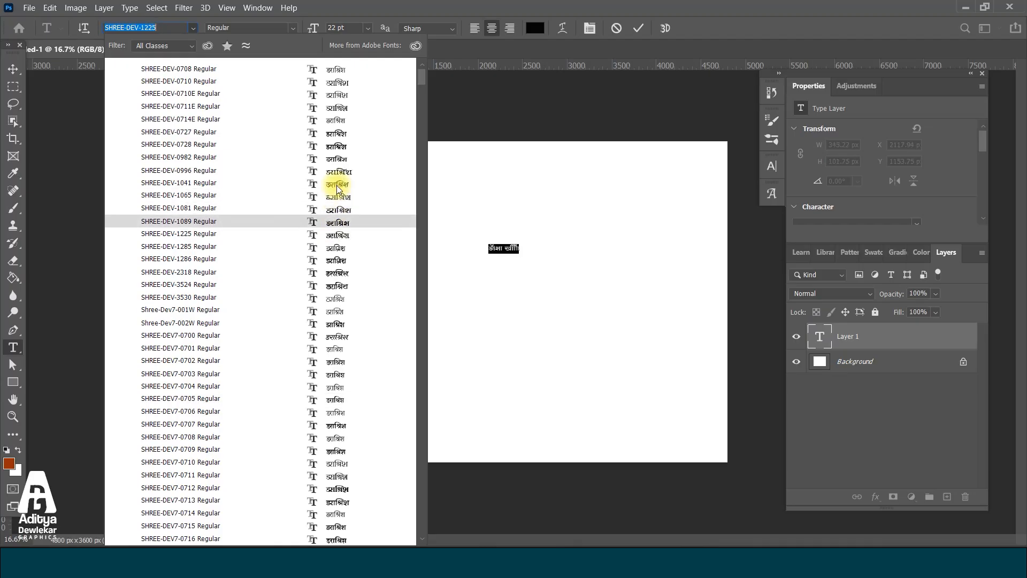
key("Down")
key("Down")
key("Down")
key("Down")
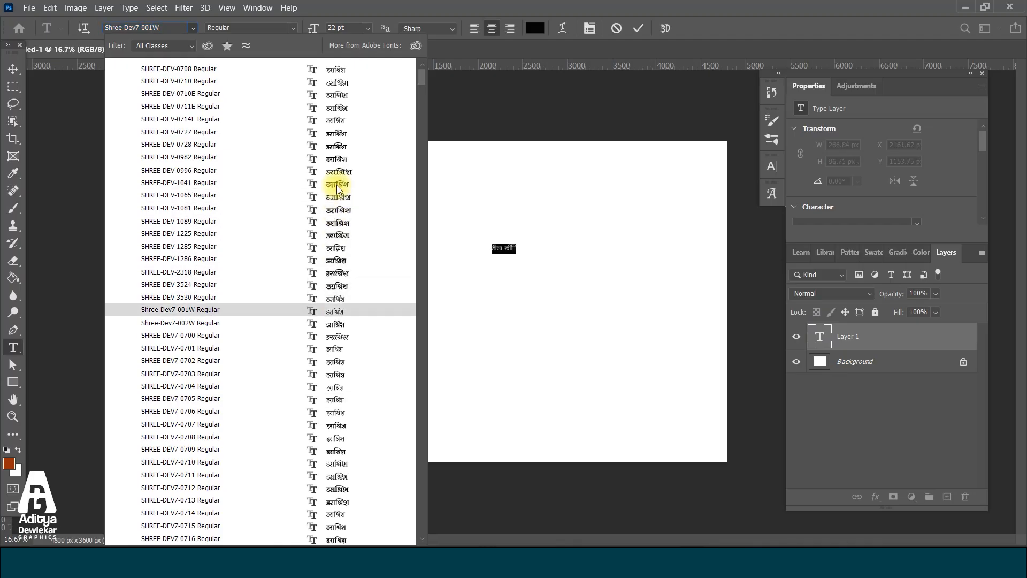
key("Down")
key("Down")
key("Down")
key("Down")
key("Down")
key("Down")
key("Down")
key("Down")
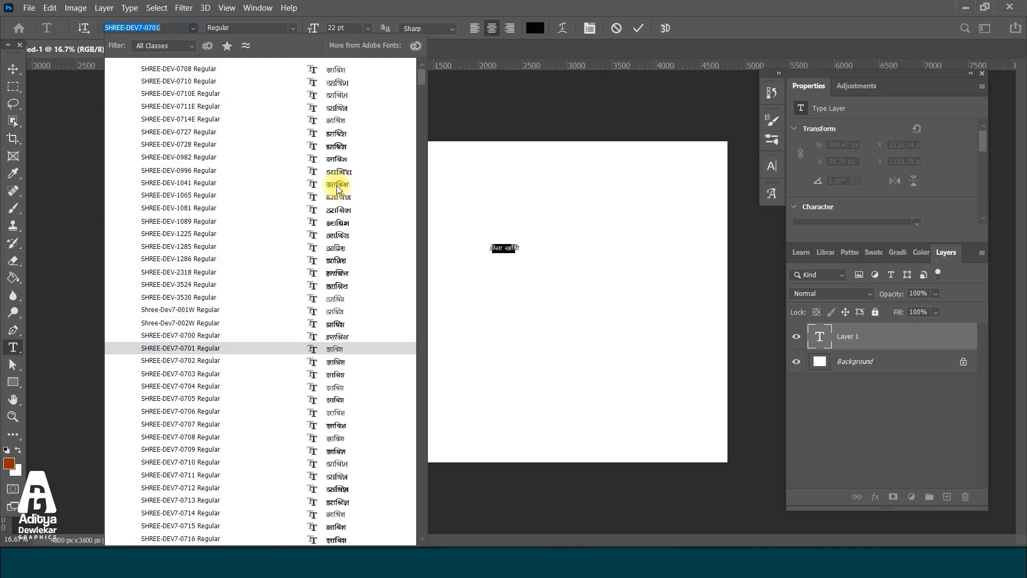
key("Down")
key("Down")
key("Down")
key("Up")
key("Up")
key("Up")
key("Down")
key("Down")
key("Down")
key("Down")
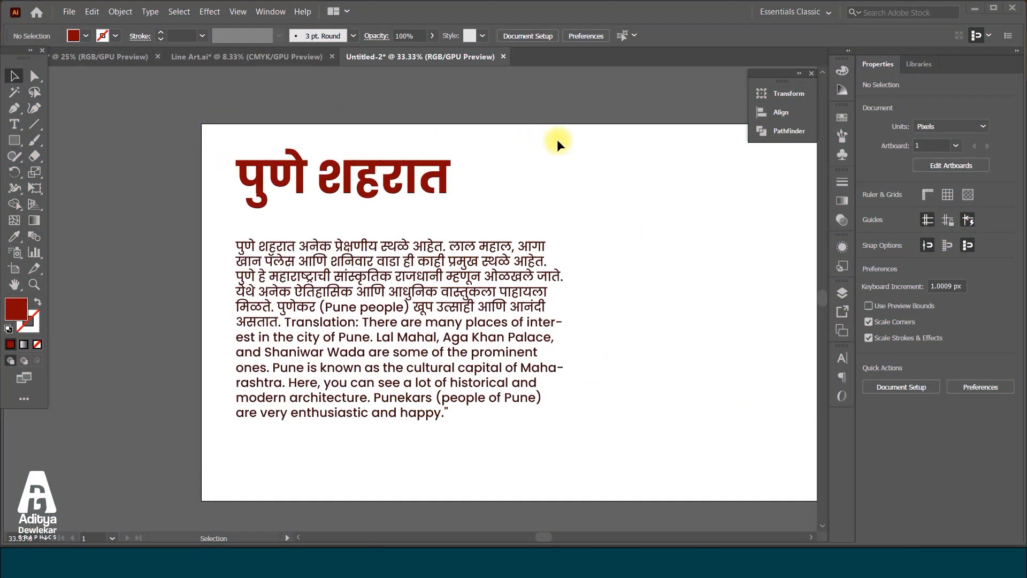
key("ctrl")
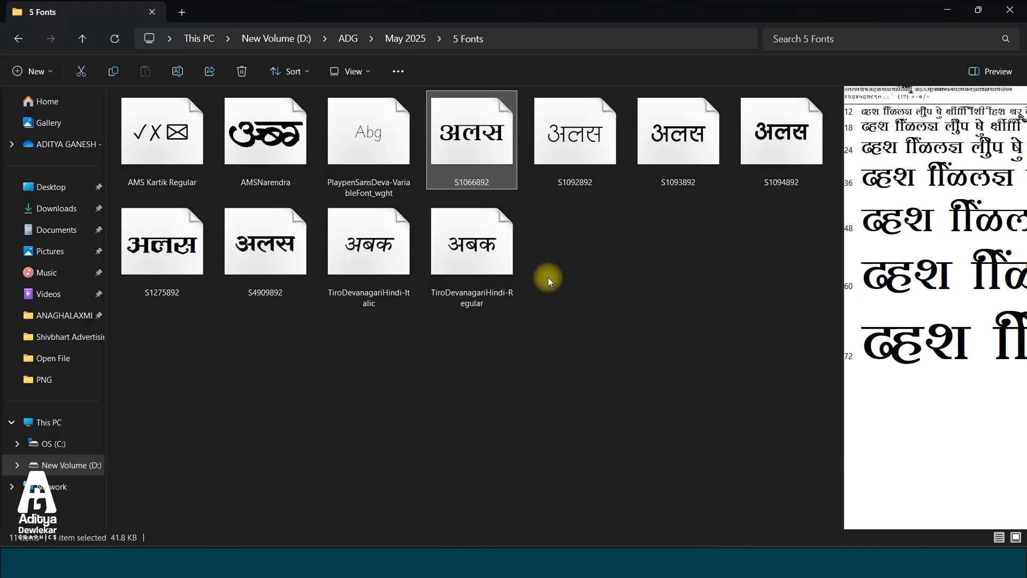
- Select all font files in the 5 Fonts folder and view the available file actions, including Install
left_click_drag(765, 419, 233, 185)
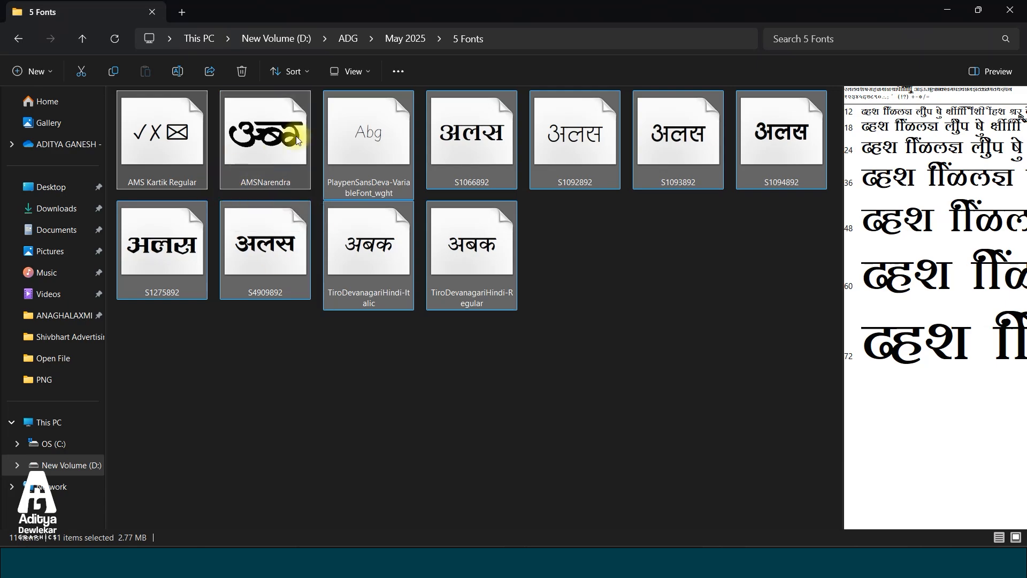
right_click(278, 152)
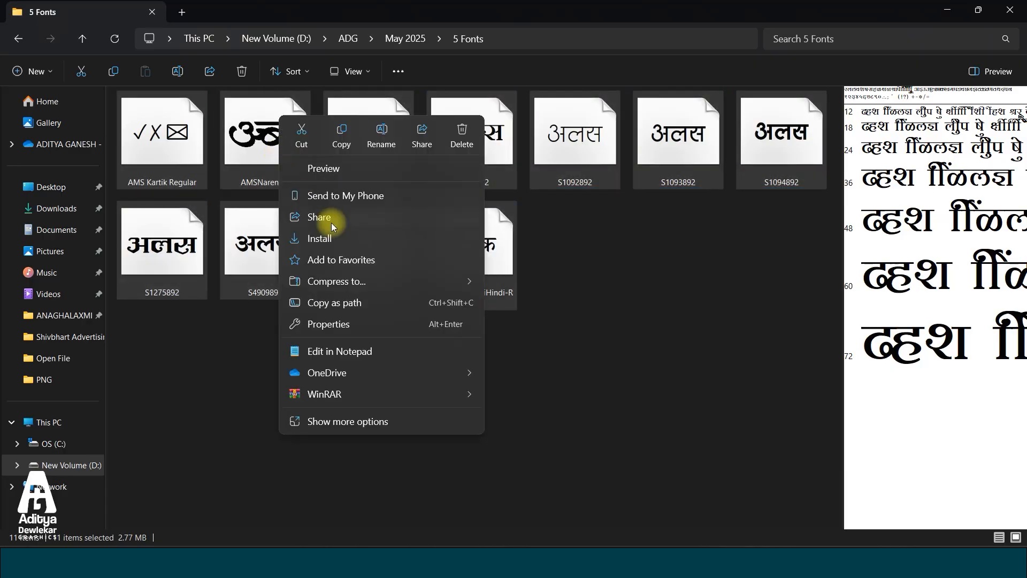
left_click(633, 441)
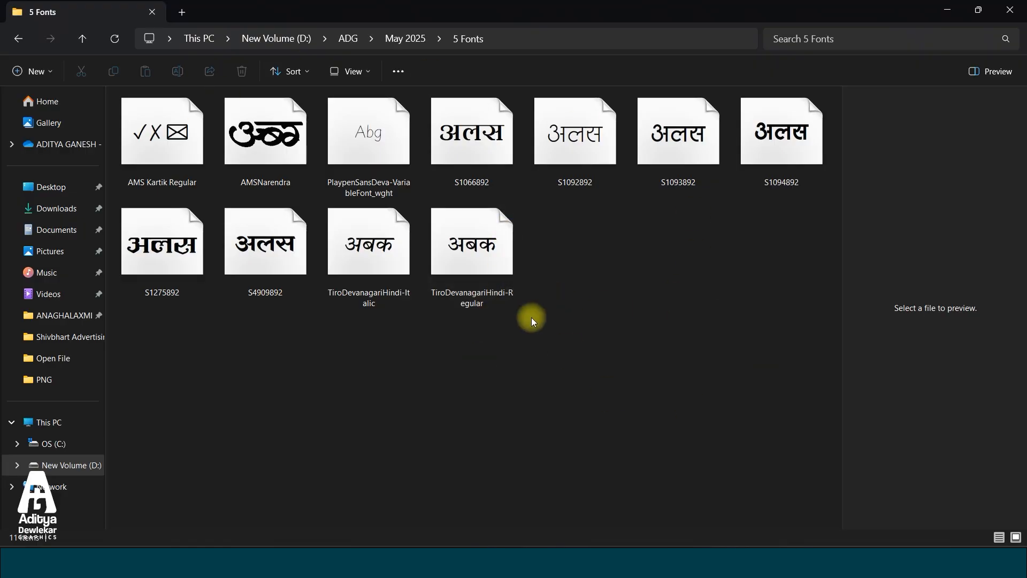
- Switch to Photoshop and place the text "देवनागरी" in SHREE-DEV7-1066 at 128 pt near the top of the canvas
key("alt+Tab")
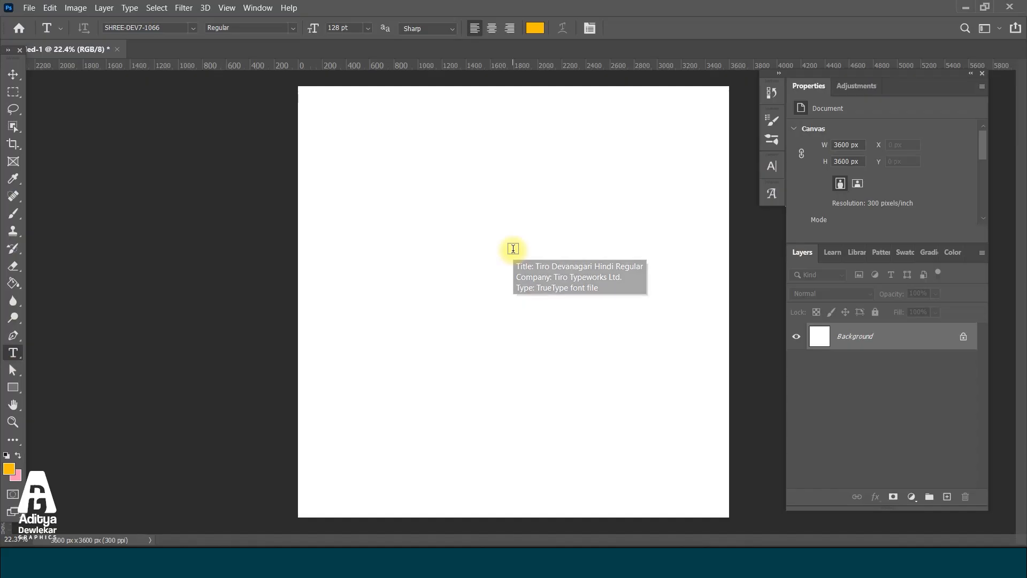
left_click(12, 74)
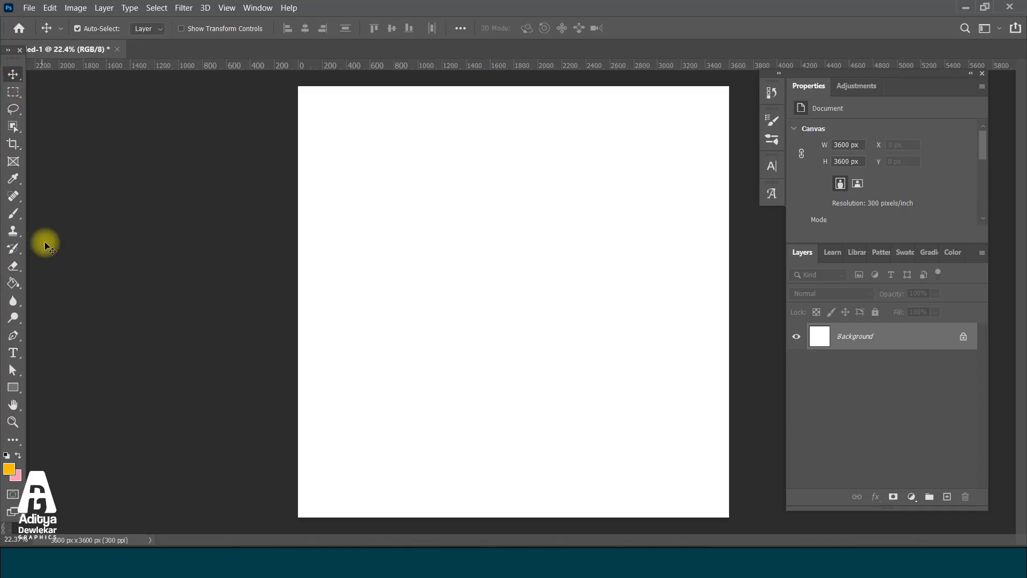
left_click(12, 352)
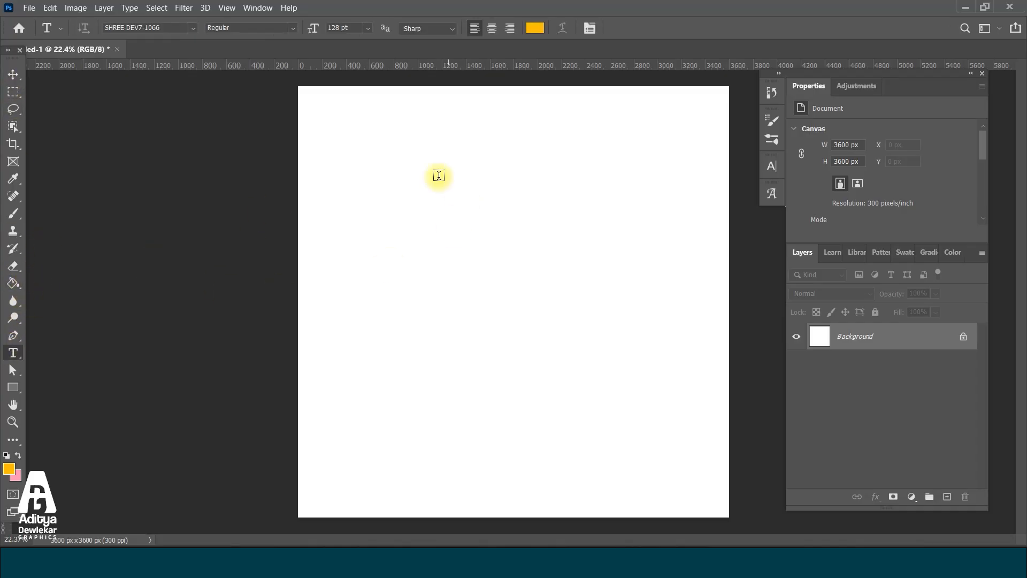
left_click(396, 167)
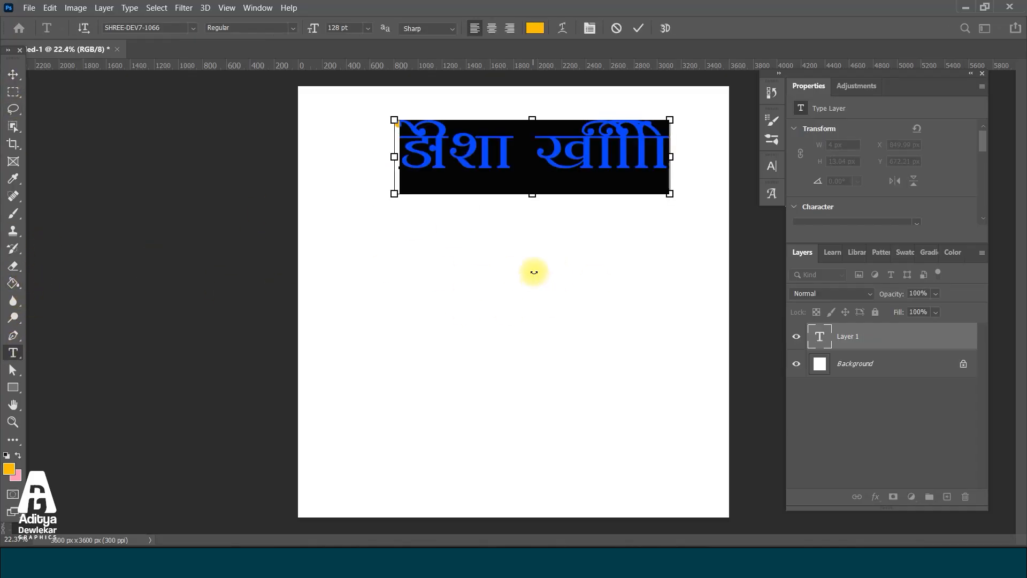
type("देवनागरी")
left_click(13, 74)
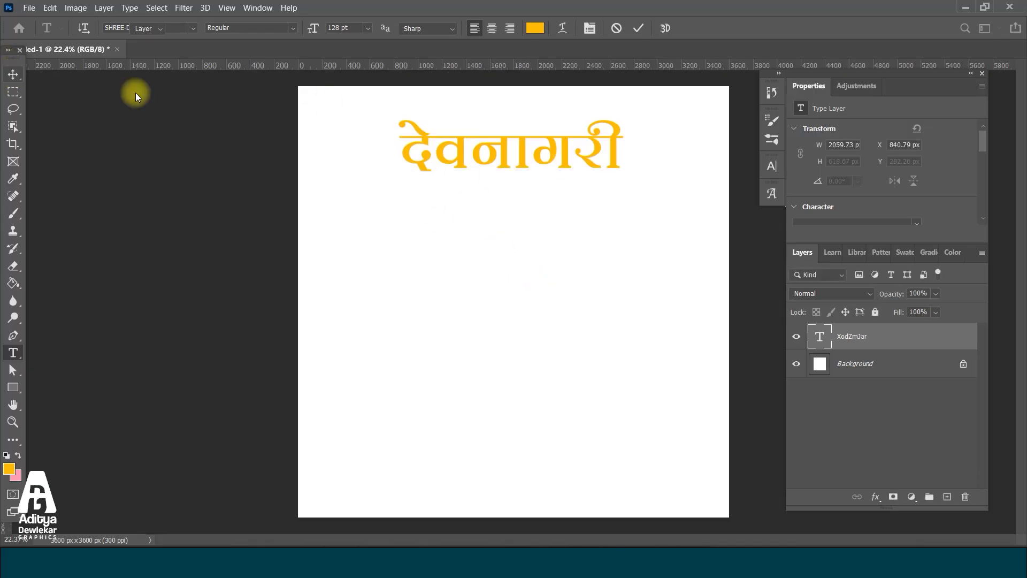
left_click_drag(551, 154, 553, 181)
- Examine the letter shapes, vowel-sign curves and headline strokes of the देवनागरी text at close range
scroll(493, 164, "up", 2)
scroll(493, 163, "up", 3)
scroll(582, 223, "right", 3)
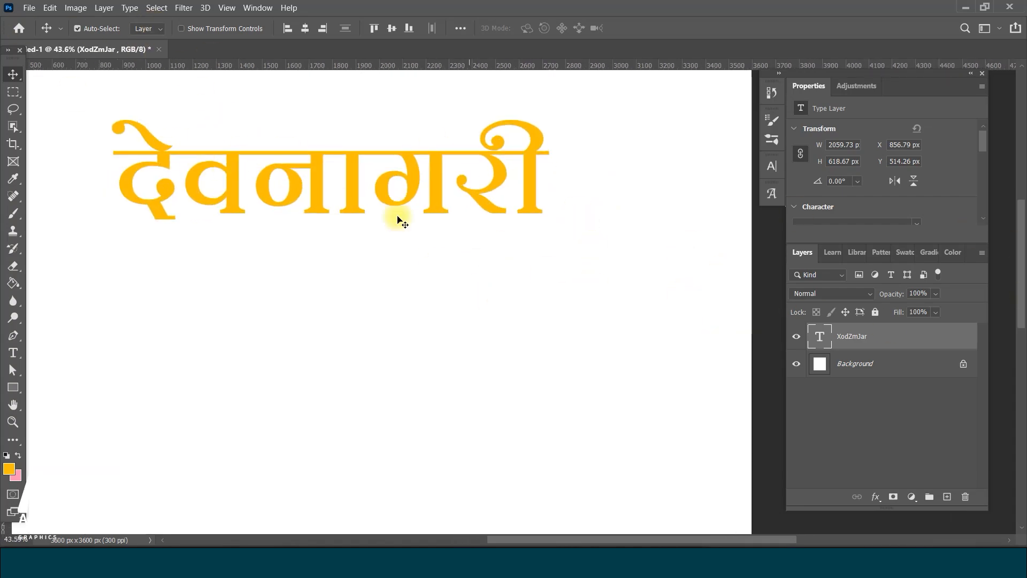
scroll(155, 151, "up", 4)
scroll(154, 153, "down", 2)
scroll(161, 155, "up", 2)
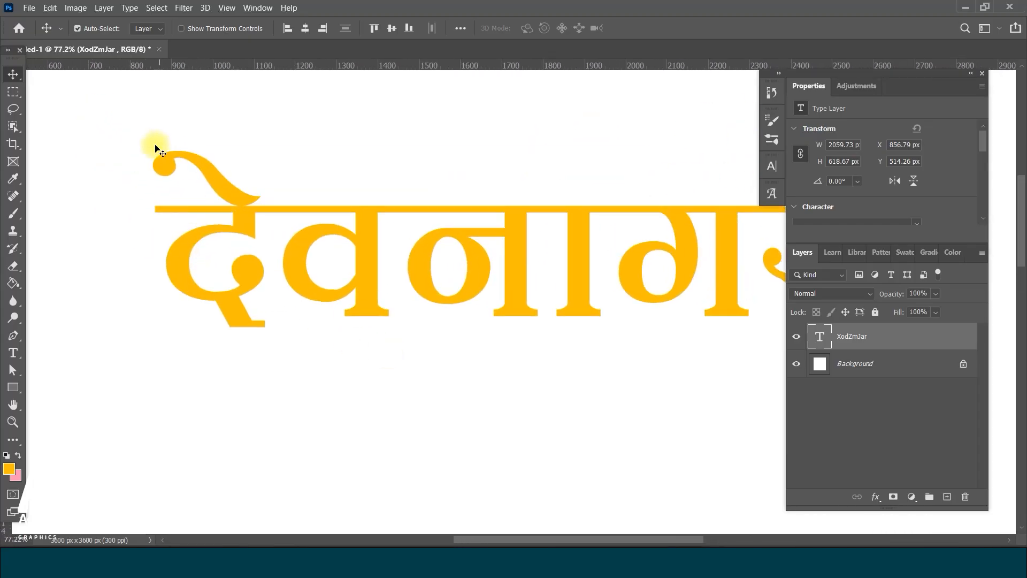
scroll(277, 212, "down", 2)
scroll(582, 183, "up", 4)
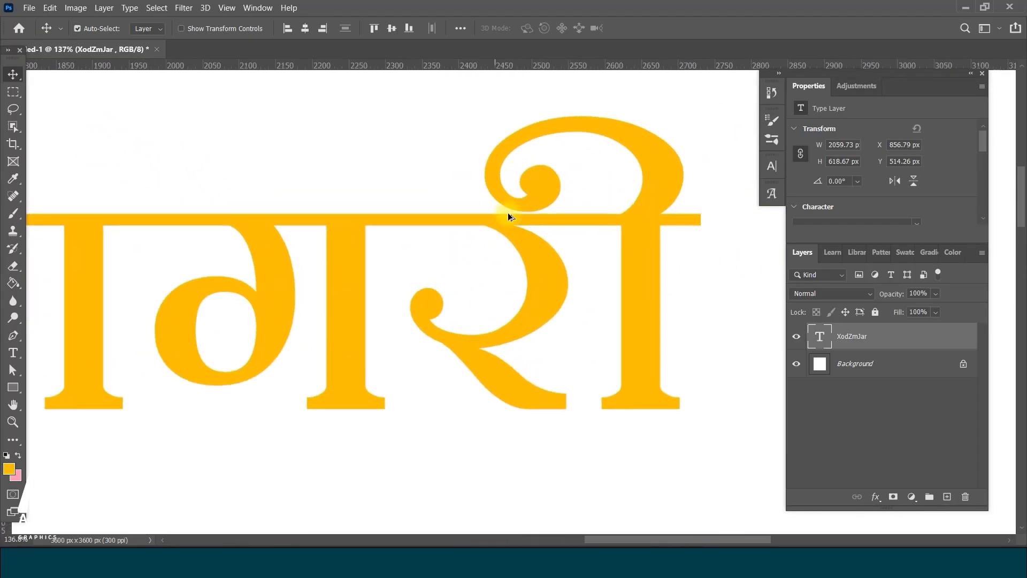
scroll(451, 224, "down", 2)
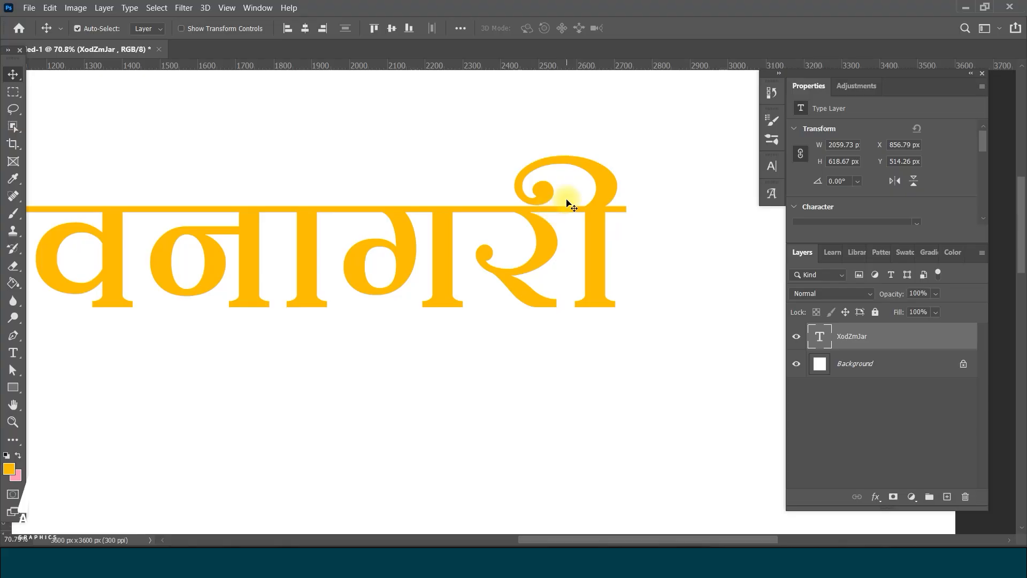
scroll(546, 192, "up", 4)
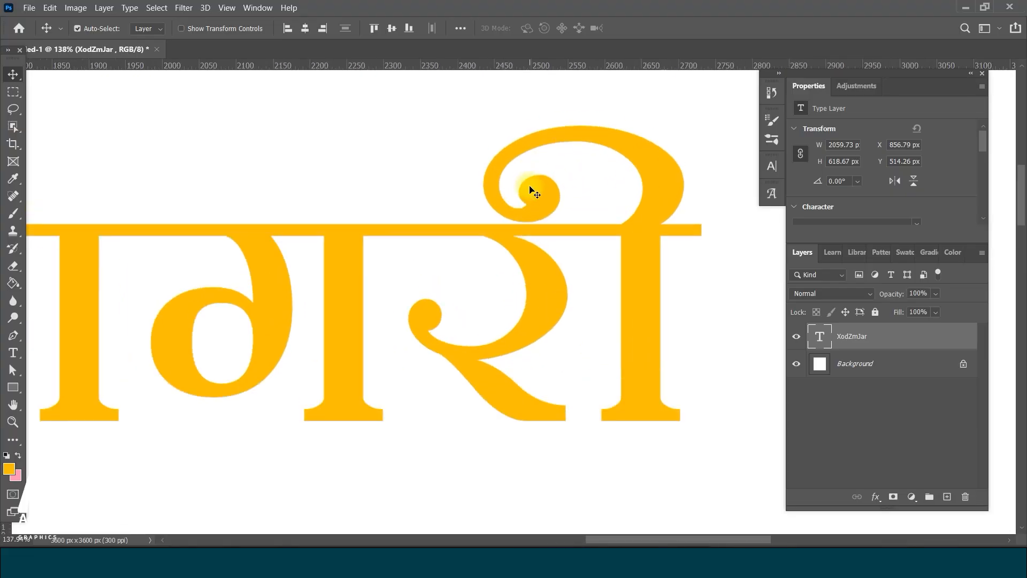
scroll(514, 272, "down", 4)
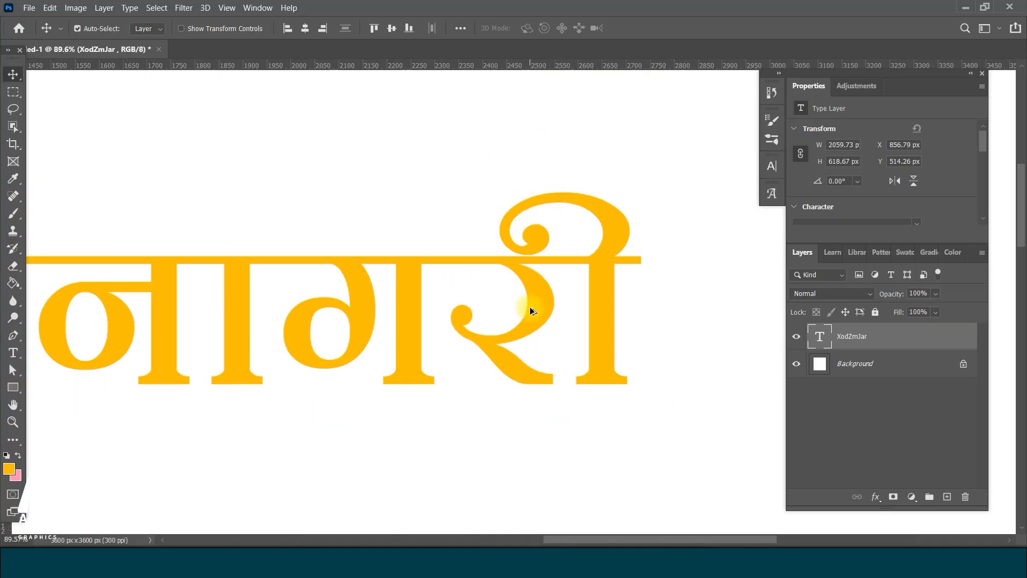
scroll(408, 287, "down", 3)
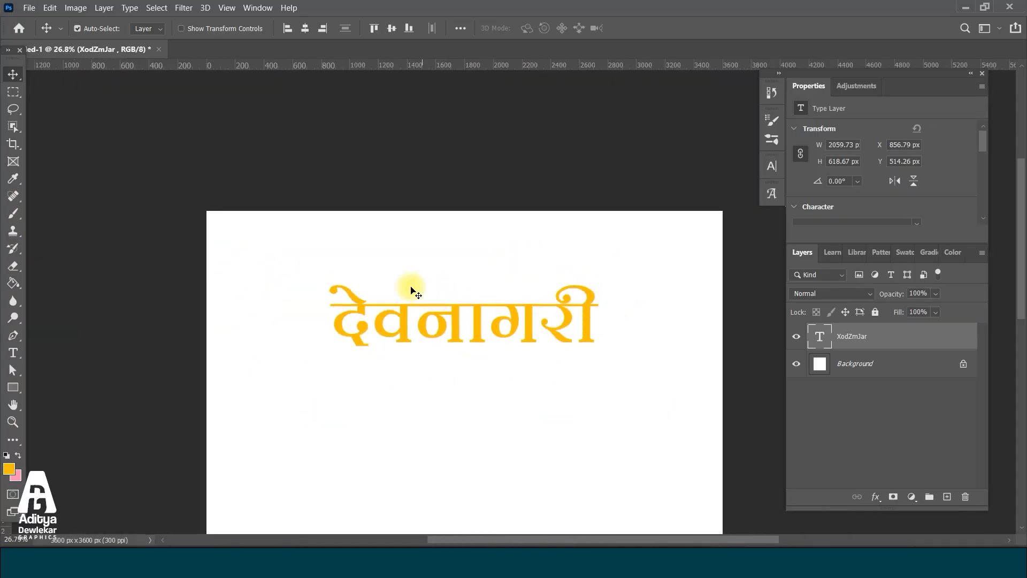
scroll(454, 350, "up", 2)
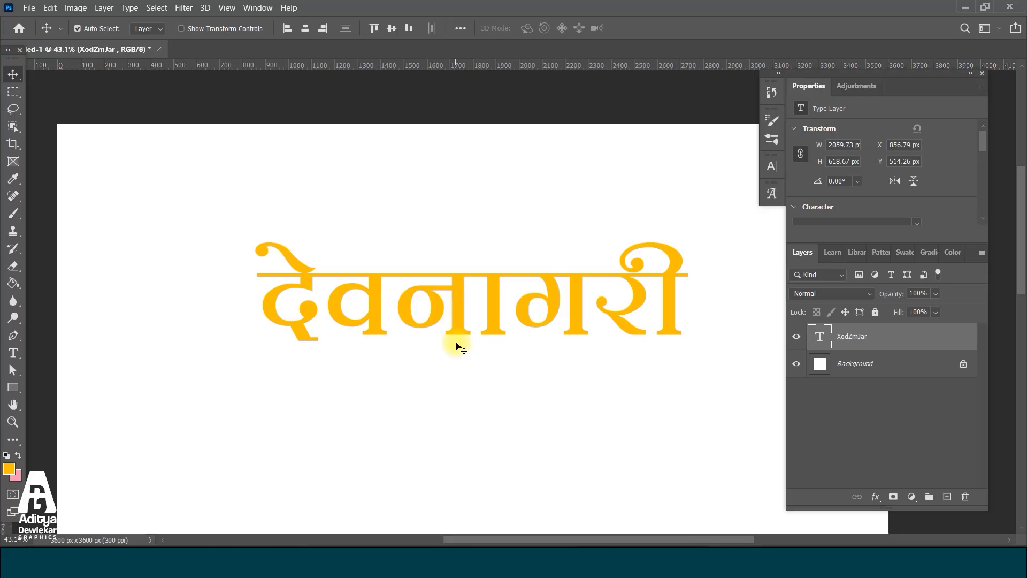
scroll(469, 338, "down", 2)
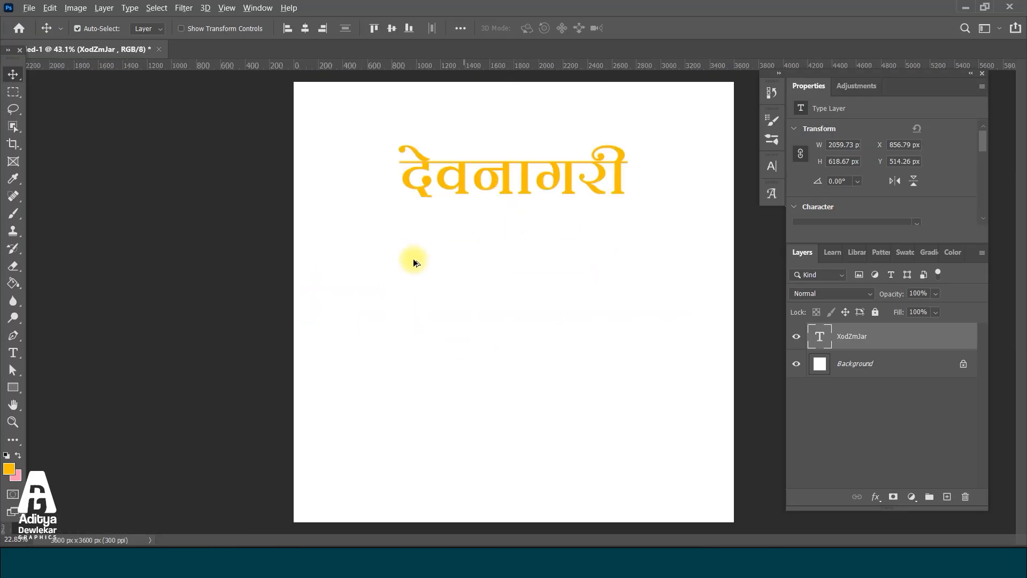
scroll(410, 251, "up", 4)
left_click_drag(401, 236, 363, 35)
left_click_drag(407, 152, 382, 452)
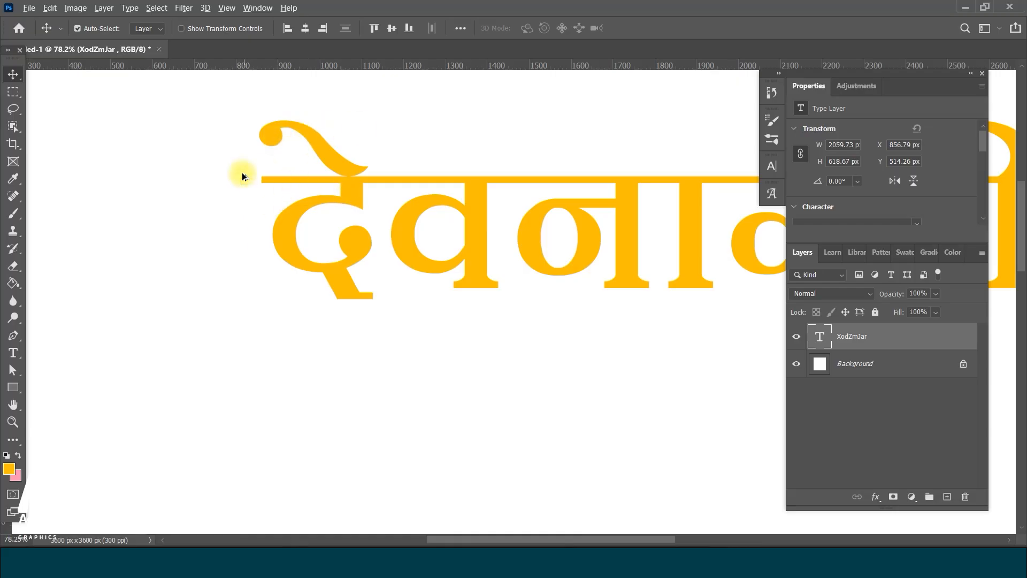
- Duplicate the देवनागरी text directly below the original and check the font files in the 5 Fonts folder
scroll(245, 172, "down", 3)
left_click_drag(376, 207, 368, 334)
key("alt+Tab")
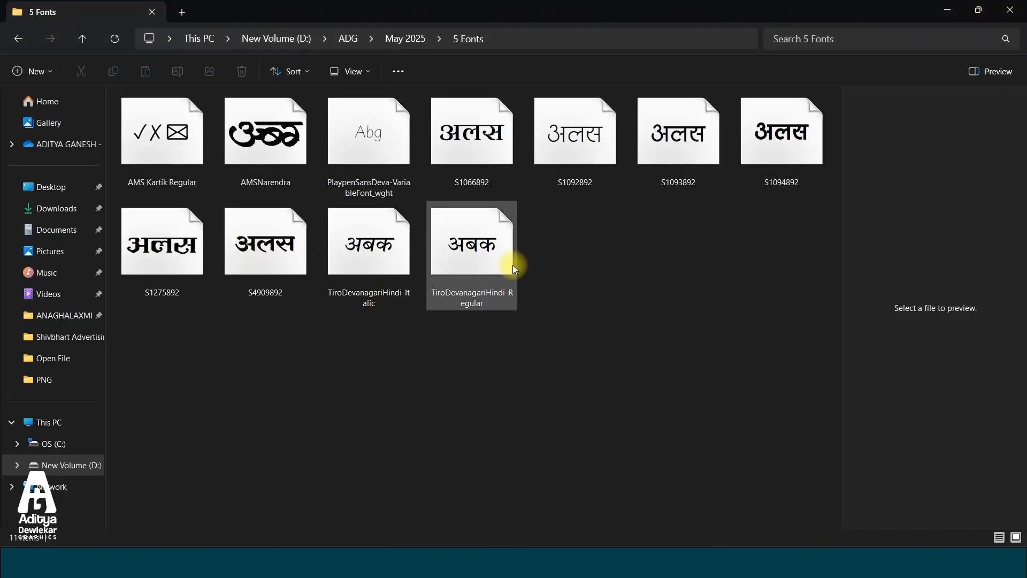
key("alt+Tab")
- Change the font of the copied देवनागरी text to SHREE-DEV7-1255
double_click(816, 336)
left_click(194, 27)
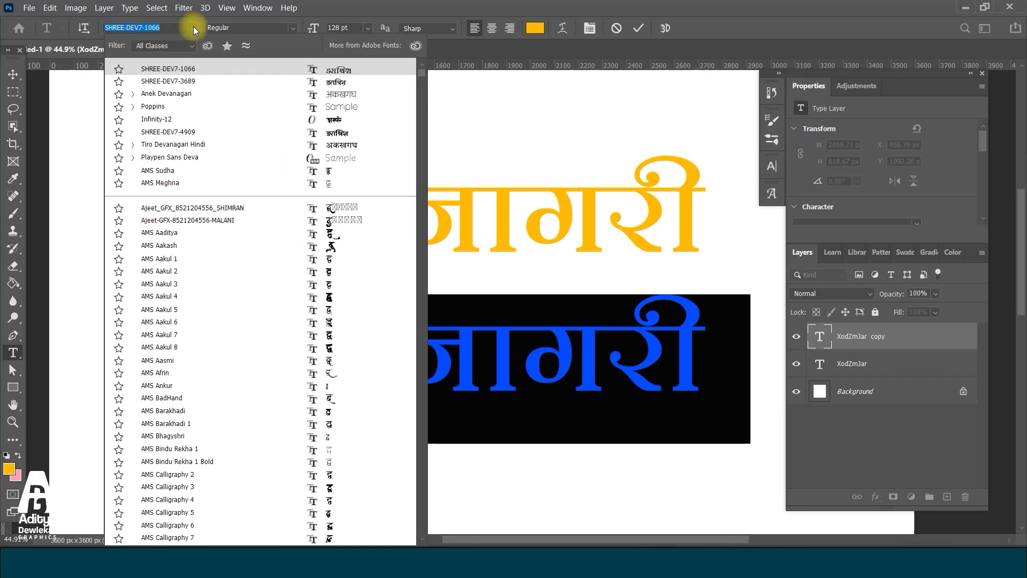
type("1255")
left_click(324, 69)
scroll(497, 267, "down", 1)
scroll(497, 267, "down", 1)
left_click(13, 74)
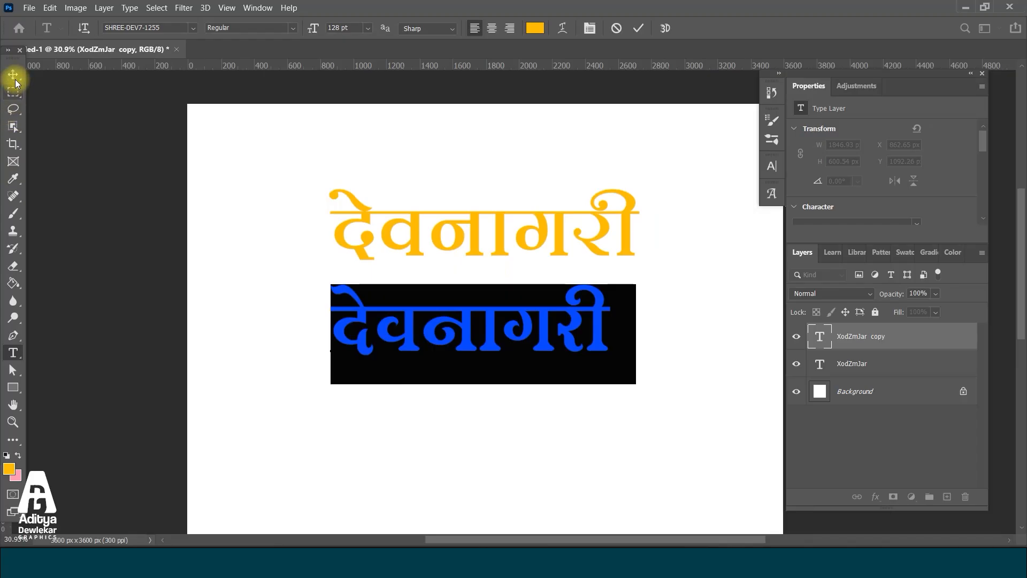
- Move the copied text closer under the first line and scale it to about 113% to roughly match its width
left_click_drag(599, 342, 600, 338)
scroll(616, 348, "left", 3)
scroll(626, 356, "left", 1)
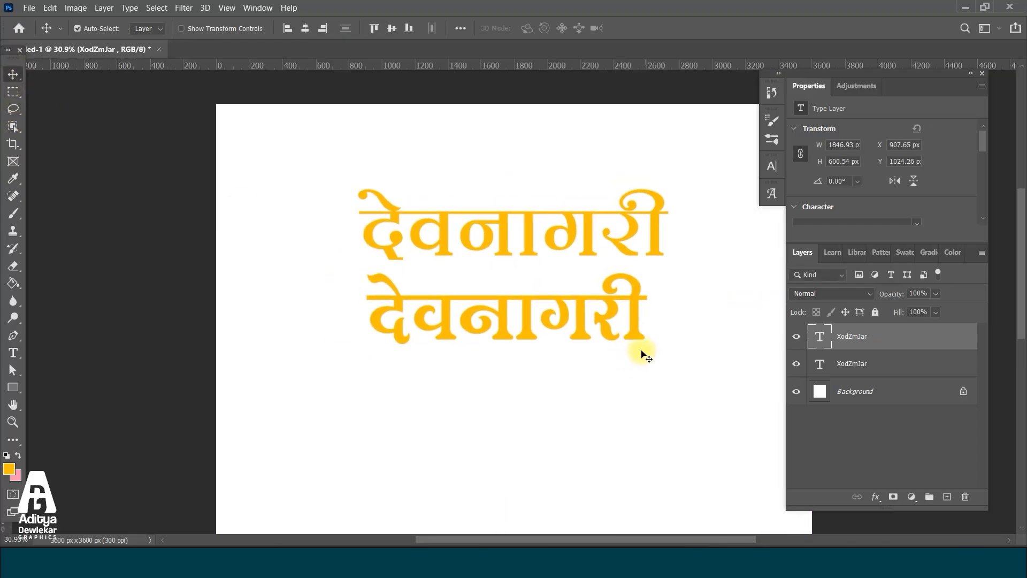
key("ctrl+t")
mouse_move(668, 370)
left_mouse_down()
mouse_move(699, 403)
mouse_move(709, 388)
mouse_move(660, 367)
left_mouse_up()
left_click(662, 28)
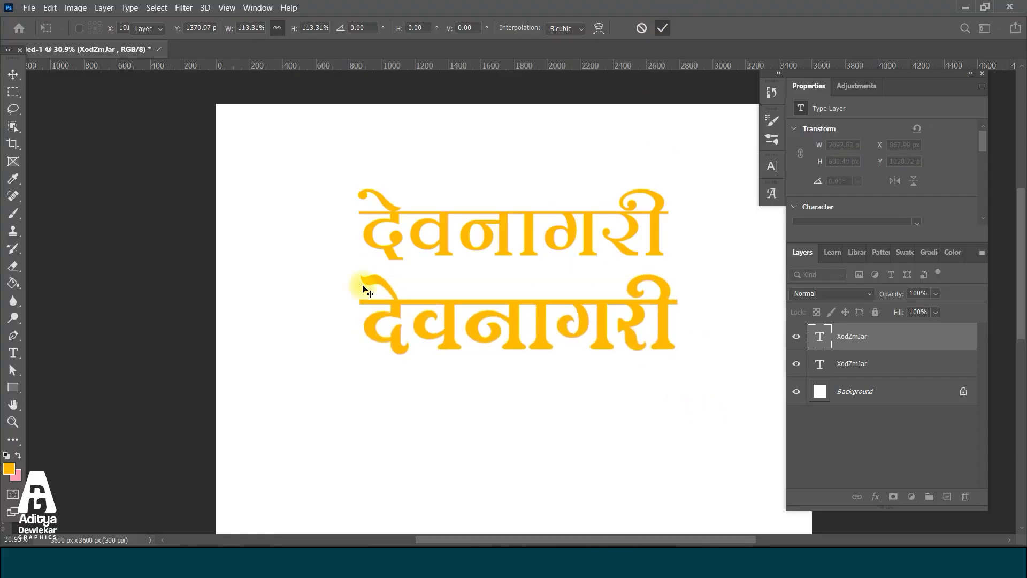
scroll(510, 377, "down", 3)
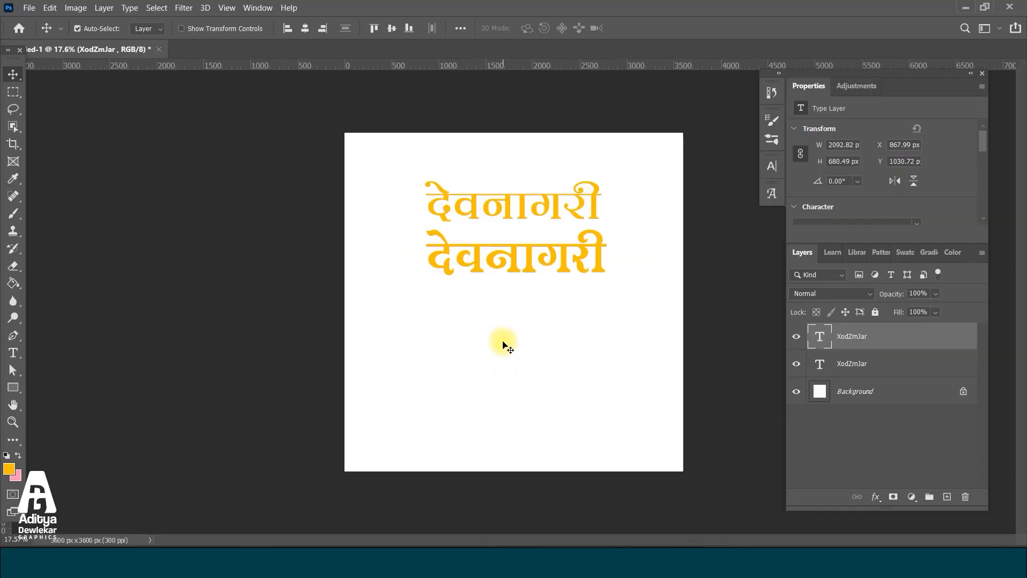
- Check the SHREE-DEV7-1275 font preview in the font viewer and return to Photoshop
key("alt+Tab")
key("alt+Tab")
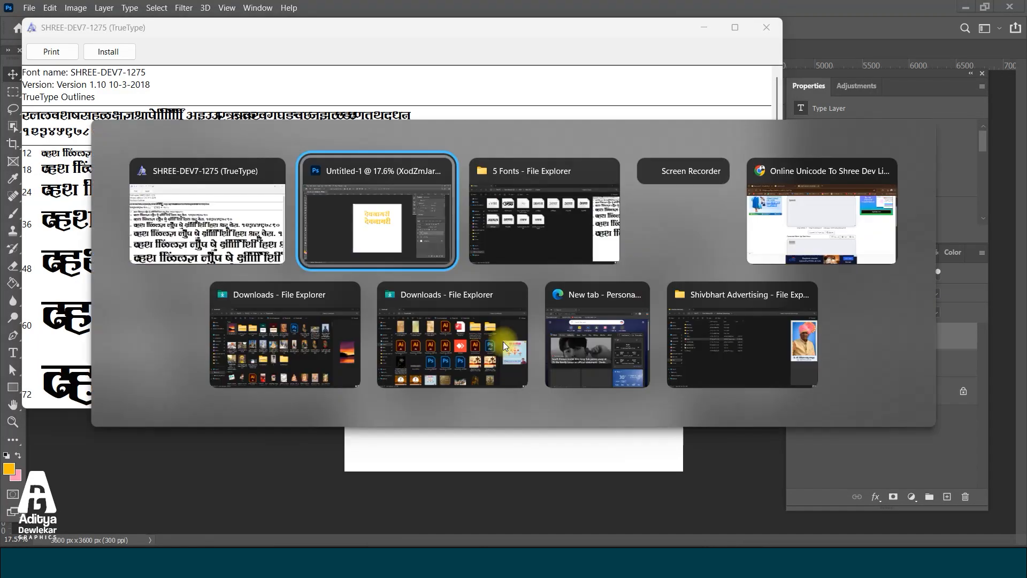
key("alt+Tab")
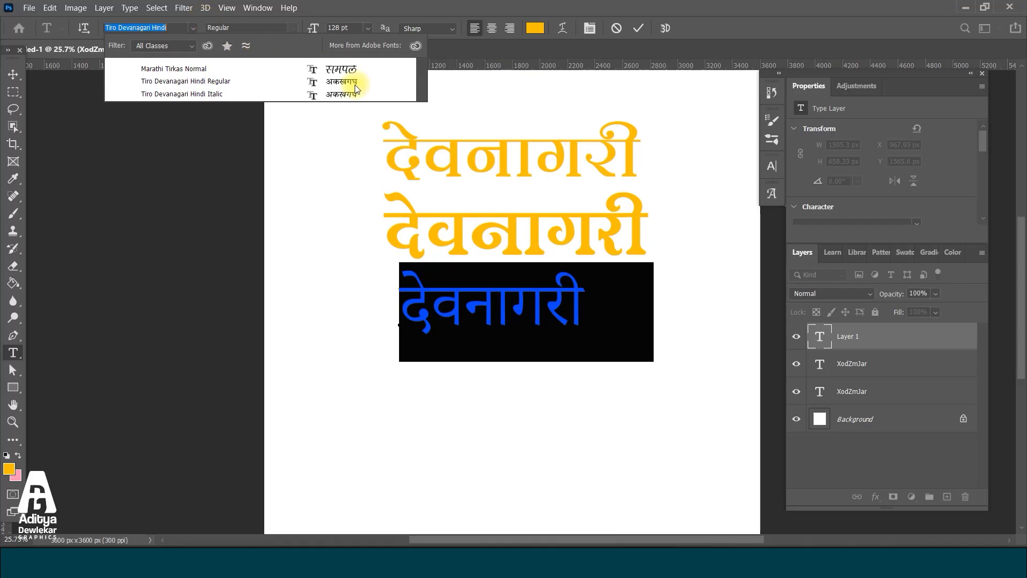
- Set the third देवनागरी text to Tiro Devanagari Hindi Regular and line it up below the other two lines
left_click(355, 87)
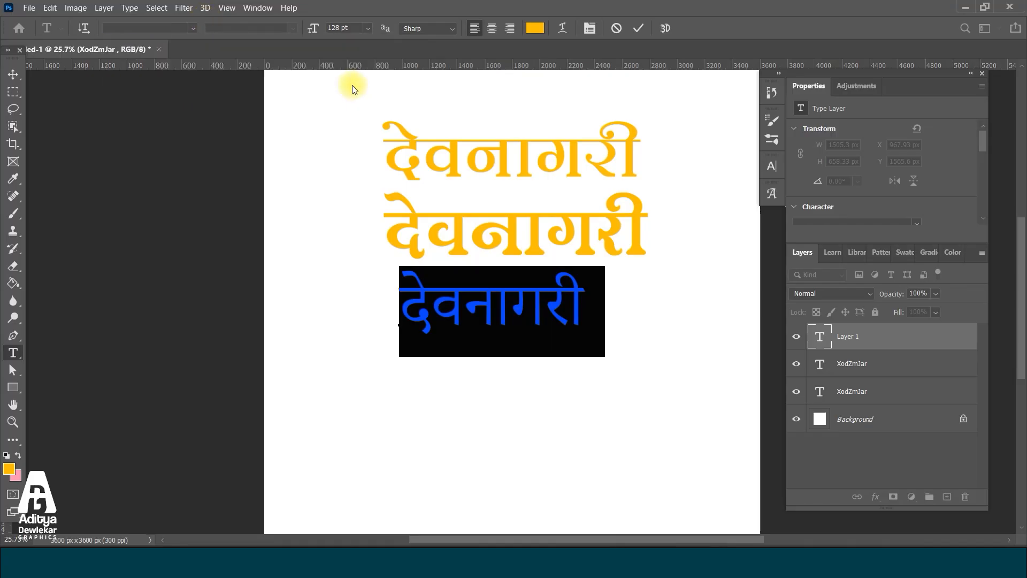
left_click(14, 78)
left_click_drag(556, 298, 531, 314)
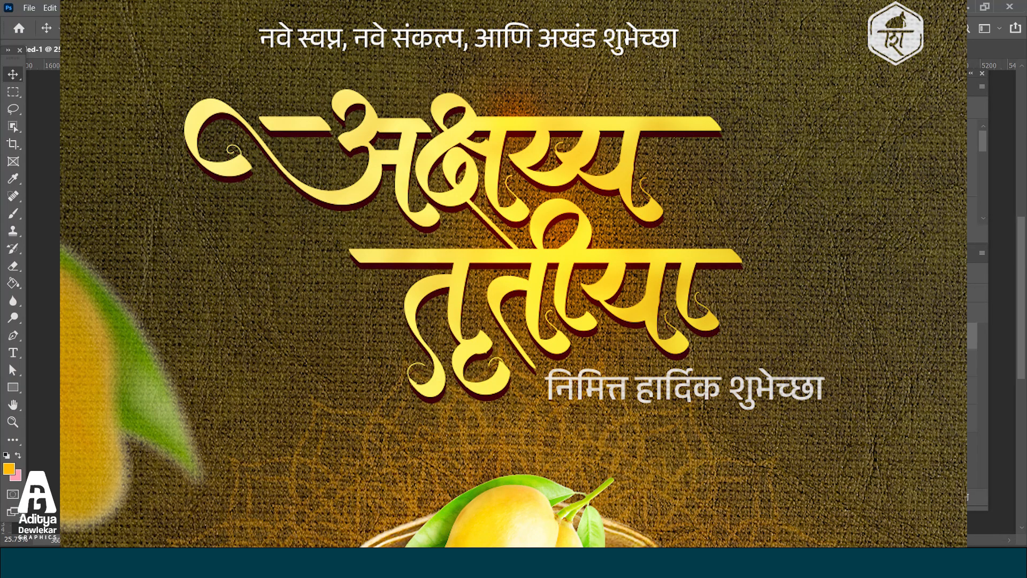
- Duplicate the third देवनागरी line below itself and set the copy's font to Ajeet-GFX GFX-Regular
key("alt")
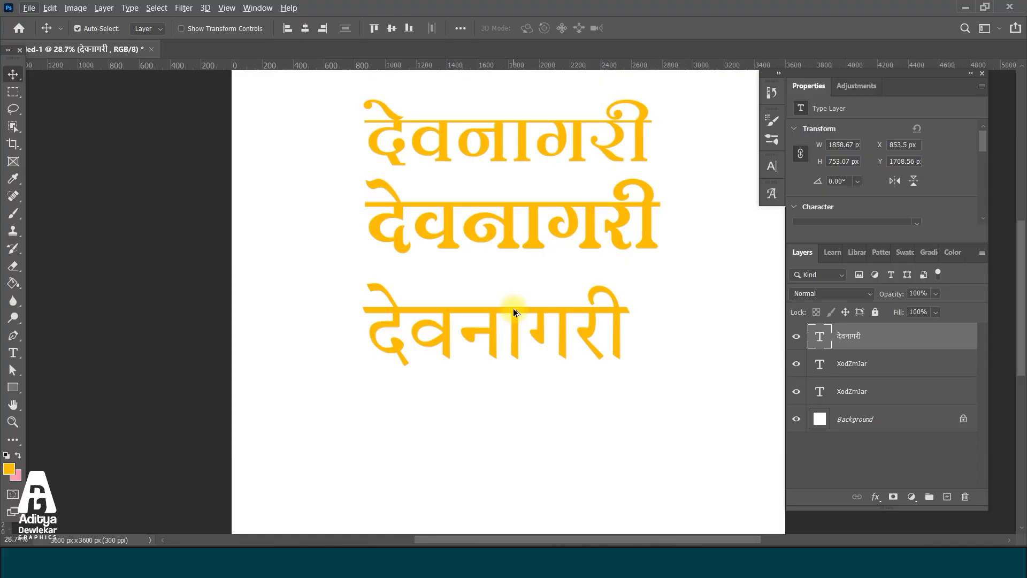
key("alt")
left_click_drag(464, 311, 454, 411)
double_click(820, 335)
left_click(196, 26)
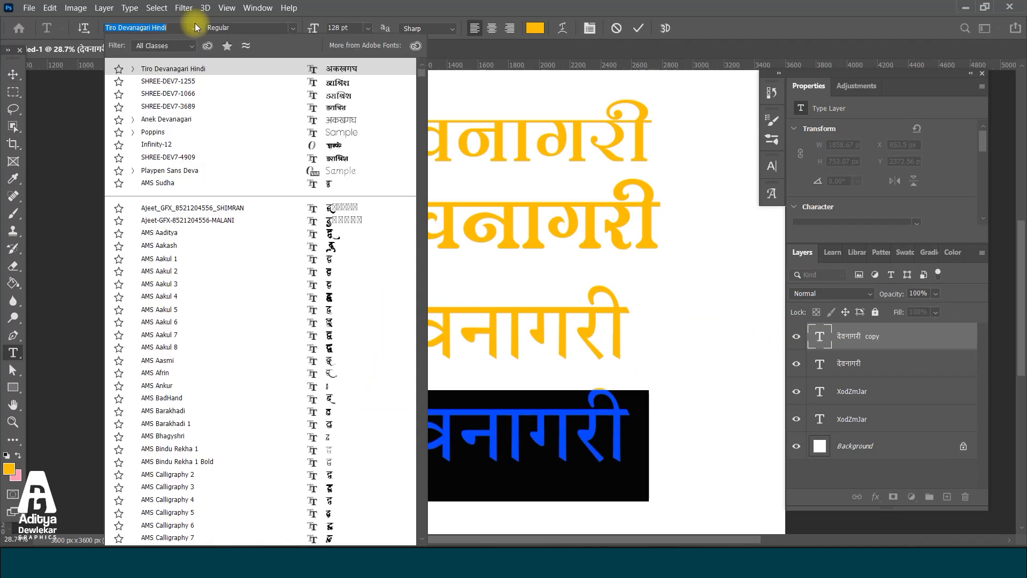
type("aje")
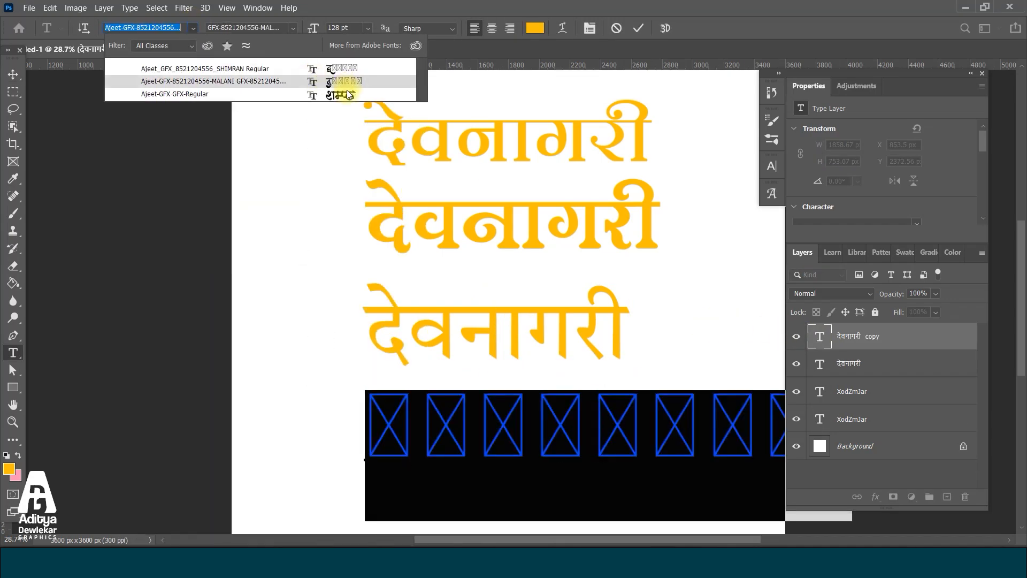
left_click(340, 95)
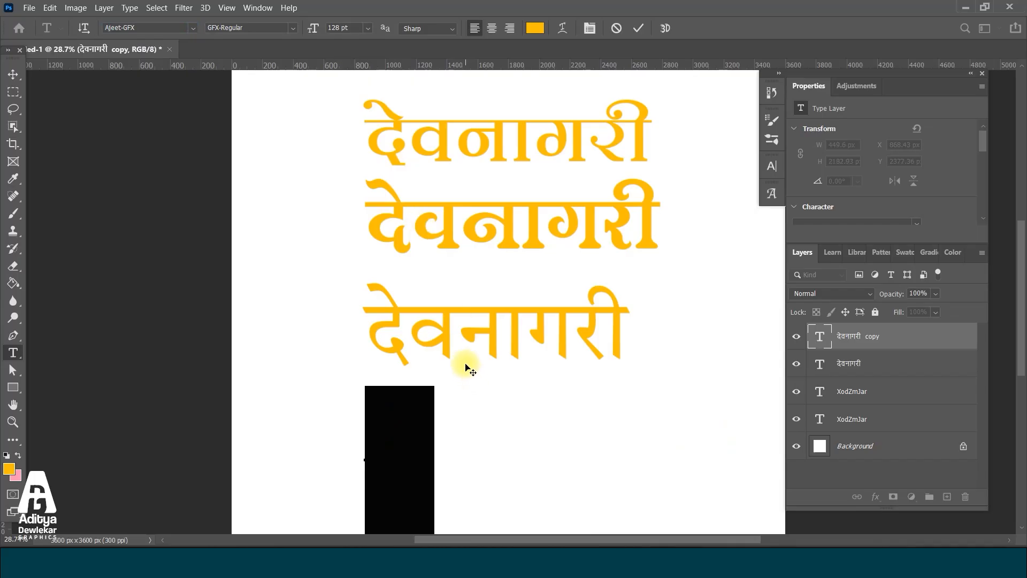
- Replace the copied line's text with "devanaagaraI" so it spells देवनागरी in the Ajeet-GFX font
key("BackSpace")
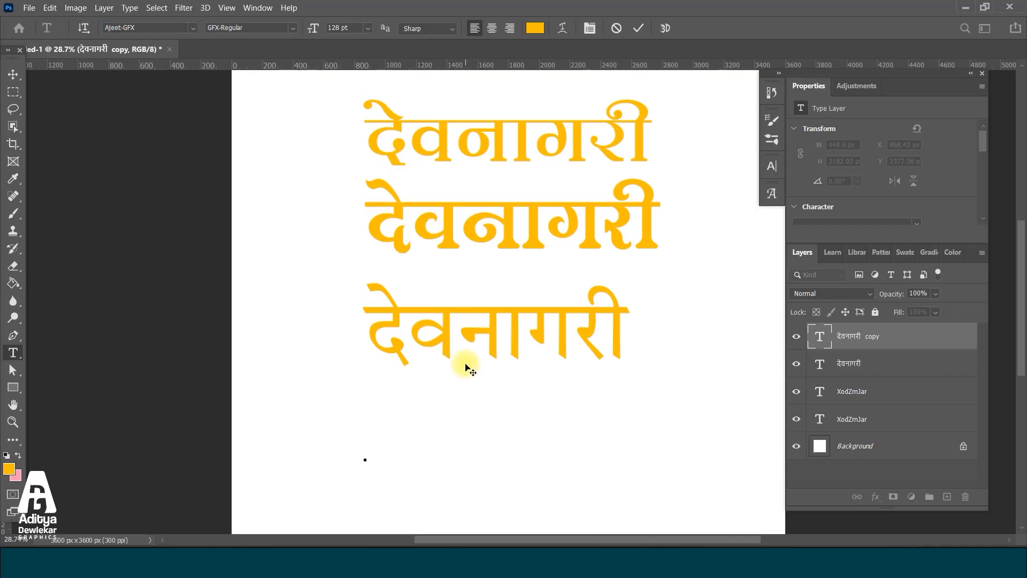
type("Xod")
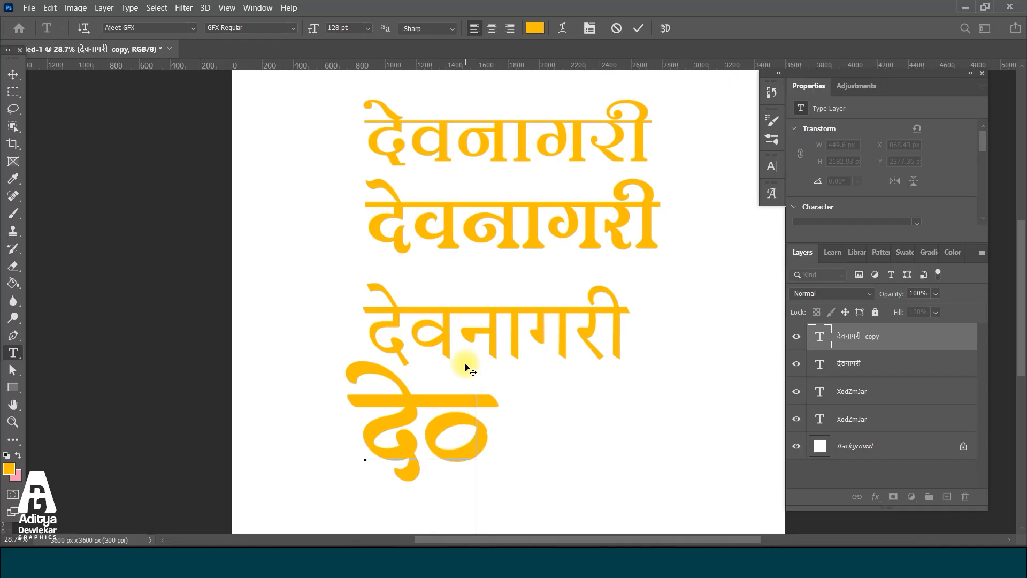
type("ZmJ")
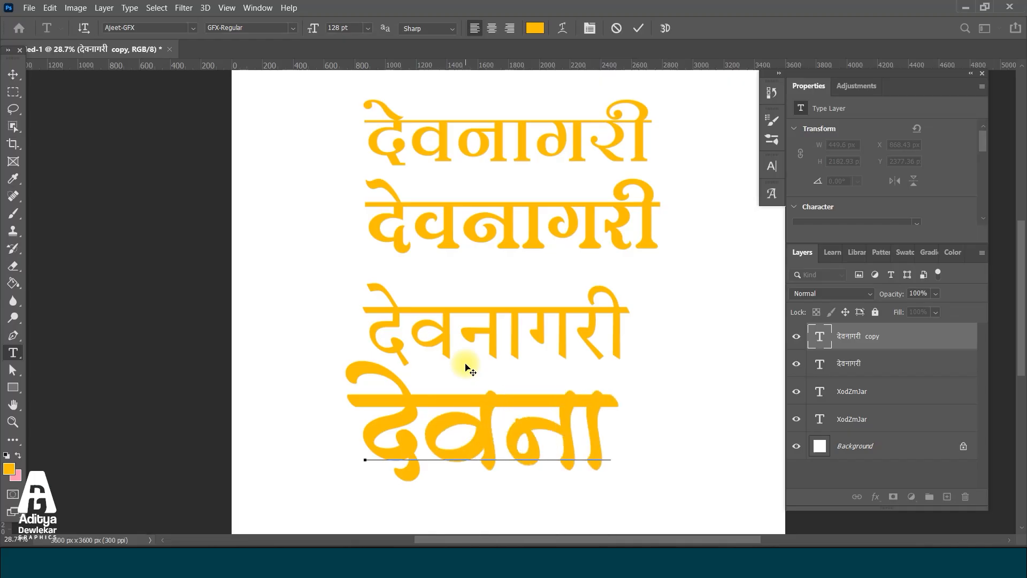
type("arr")
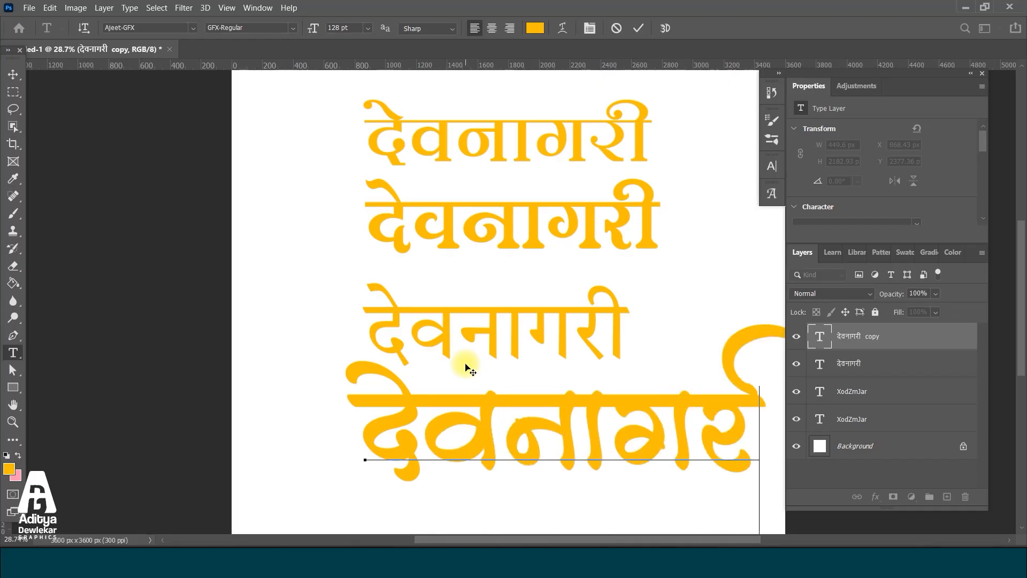
key("BackSpace")
type("m")
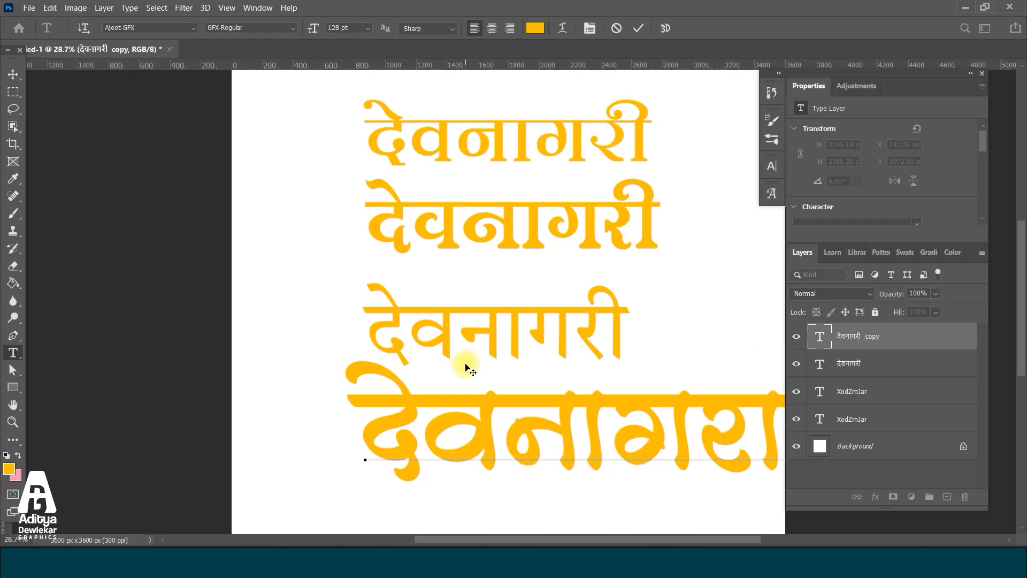
type("h")
- Move the Ajeet-GFX देवनागरी line left and slightly down so it fits on the canvas beneath the third line
left_click(14, 75)
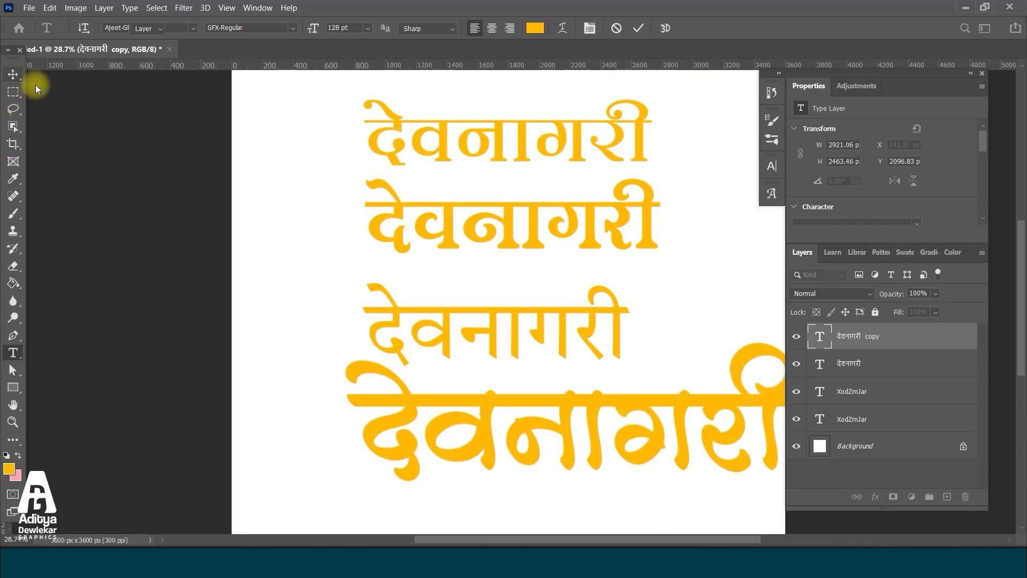
scroll(480, 371, "down", 3)
left_click_drag(484, 372, 451, 380)
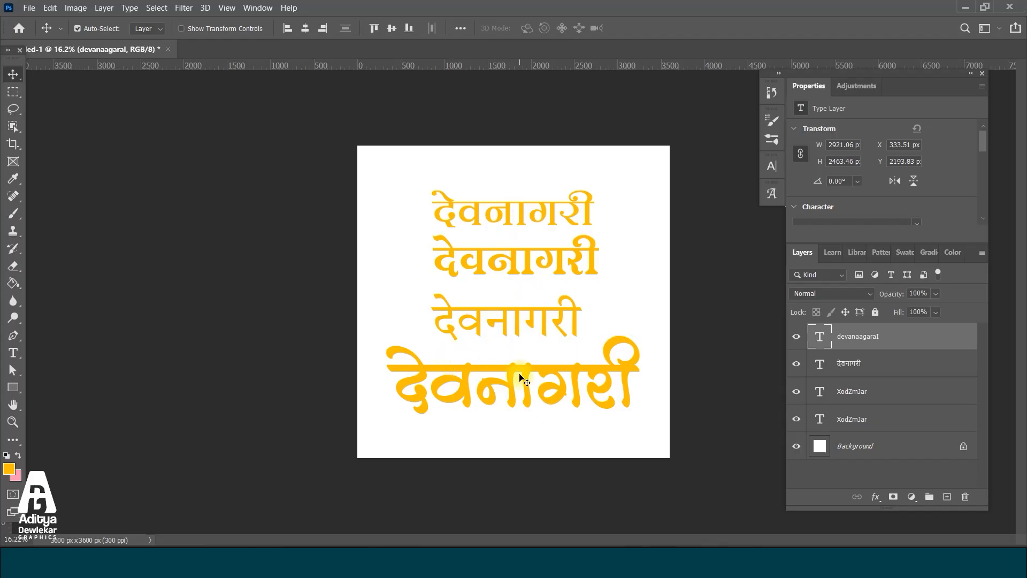
scroll(658, 433, "up", 2)
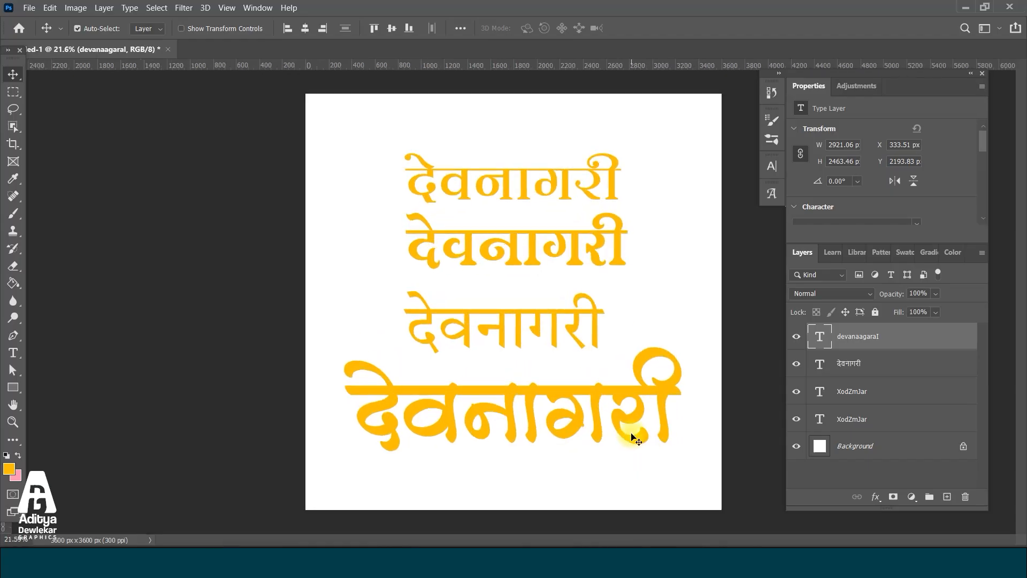